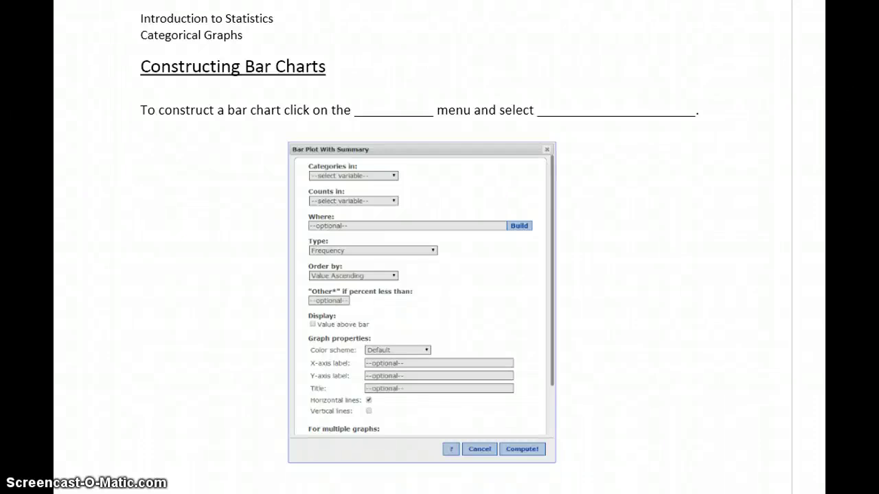
Handwrite 'Graph' and 'Bar Plot -> With Summary' into the two blanks of the bar chart sentence
{"action": "mouse_move", "coordinate": [382, 89]}
{"action": "left_mouse_down"}
{"action": "mouse_move", "coordinate": [375, 110]}
{"action": "mouse_move", "coordinate": [390, 106]}
{"action": "mouse_move", "coordinate": [392, 117]}
{"action": "mouse_move", "coordinate": [409, 105]}
{"action": "left_mouse_up"}
{"action": "left_click", "coordinate": [387, 110]}
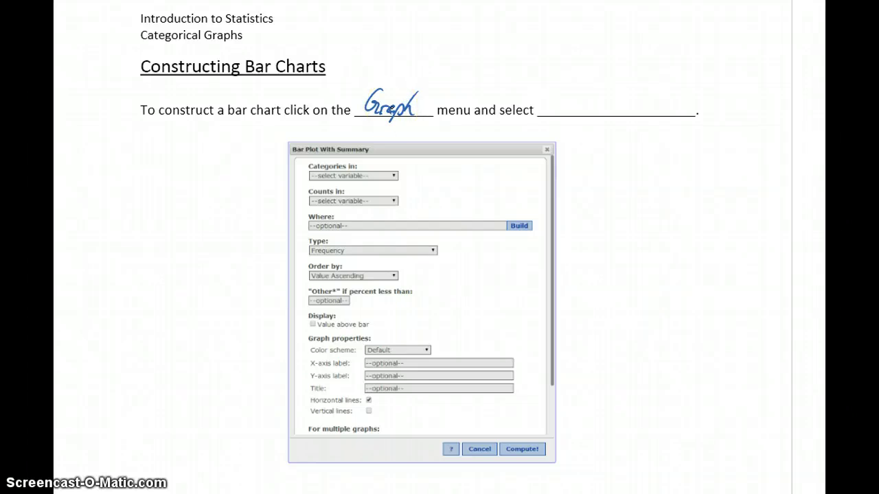
{"action": "mouse_move", "coordinate": [550, 109]}
{"action": "left_mouse_down"}
{"action": "mouse_move", "coordinate": [596, 93]}
{"action": "mouse_move", "coordinate": [602, 103]}
{"action": "mouse_move", "coordinate": [663, 110]}
{"action": "mouse_move", "coordinate": [658, 101]}
{"action": "mouse_move", "coordinate": [672, 89]}
{"action": "mouse_move", "coordinate": [677, 100]}
{"action": "mouse_move", "coordinate": [692, 88]}
{"action": "mouse_move", "coordinate": [696, 103]}
{"action": "mouse_move", "coordinate": [773, 114]}
{"action": "left_mouse_up"}
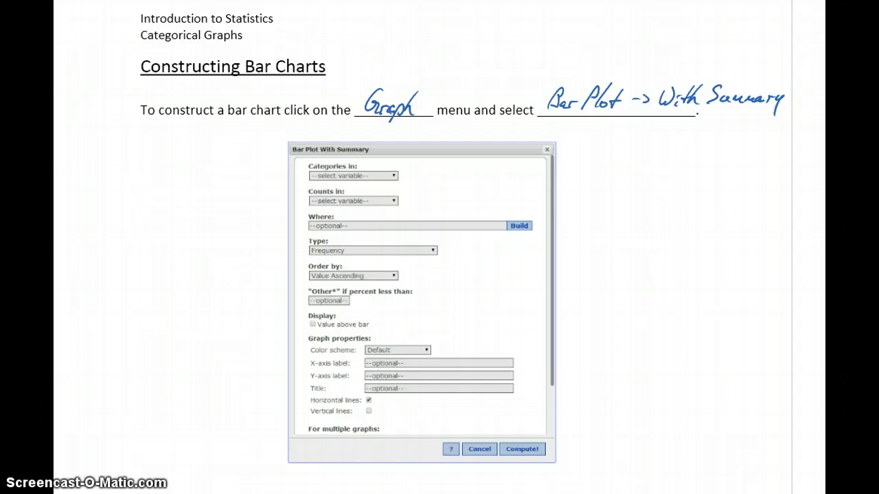
Circle the Categories in and Counts in fields, annotating them 'Labels' and '# of occurrences'
{"action": "scroll", "coordinate": [439, 248], "scroll_direction": "down", "scroll_amount": 2}
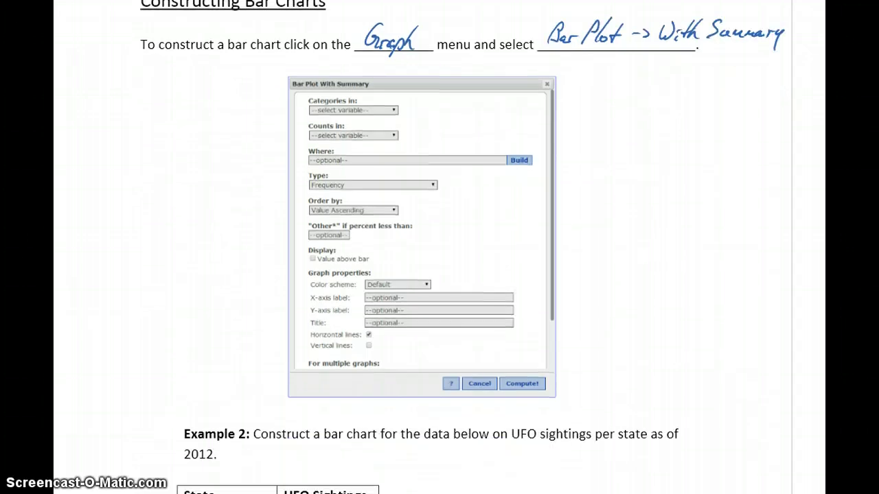
{"action": "mouse_move", "coordinate": [323, 102]}
{"action": "left_mouse_down"}
{"action": "mouse_move", "coordinate": [408, 99]}
{"action": "mouse_move", "coordinate": [350, 92]}
{"action": "left_mouse_up"}
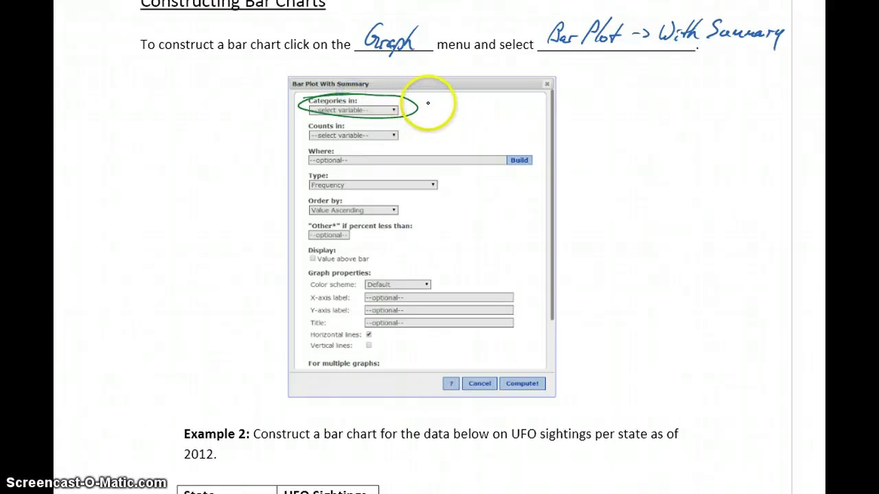
{"action": "left_click_drag", "start_coordinate": [429, 94], "coordinate": [465, 117]}
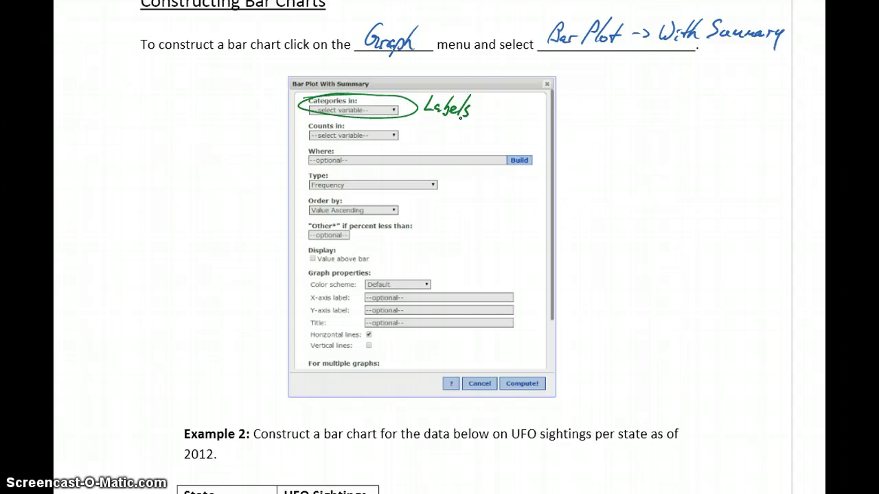
{"action": "mouse_move", "coordinate": [308, 133]}
{"action": "left_mouse_down"}
{"action": "mouse_move", "coordinate": [386, 127]}
{"action": "mouse_move", "coordinate": [302, 133]}
{"action": "mouse_move", "coordinate": [384, 137]}
{"action": "left_mouse_up"}
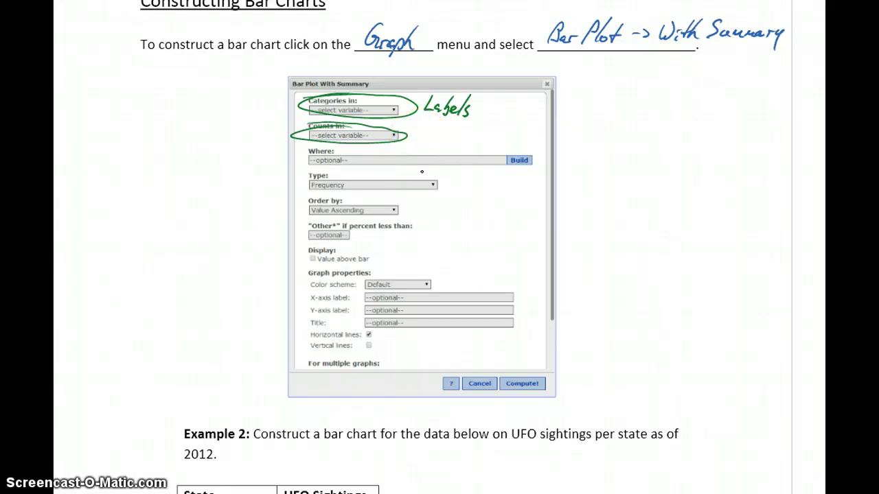
{"action": "mouse_move", "coordinate": [423, 128]}
{"action": "left_mouse_down"}
{"action": "mouse_move", "coordinate": [446, 141]}
{"action": "mouse_move", "coordinate": [524, 132]}
{"action": "mouse_move", "coordinate": [537, 141]}
{"action": "left_mouse_up"}
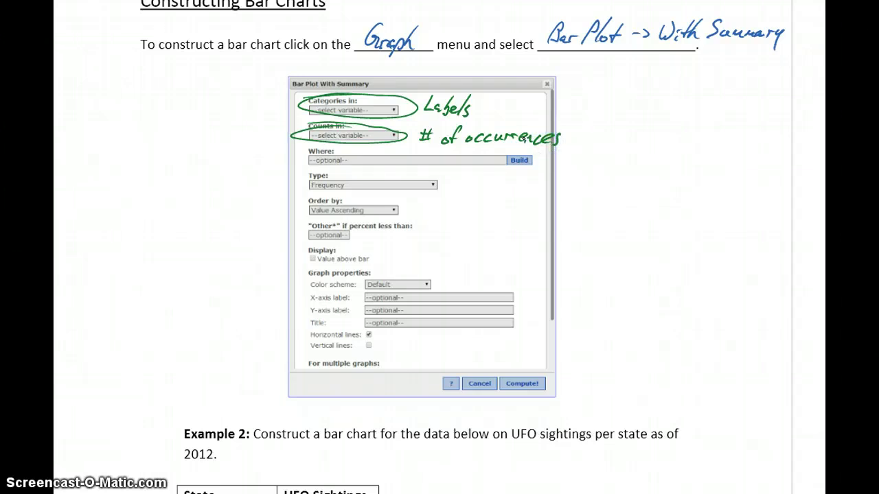
{"action": "left_click_drag", "start_coordinate": [420, 136], "coordinate": [431, 133]}
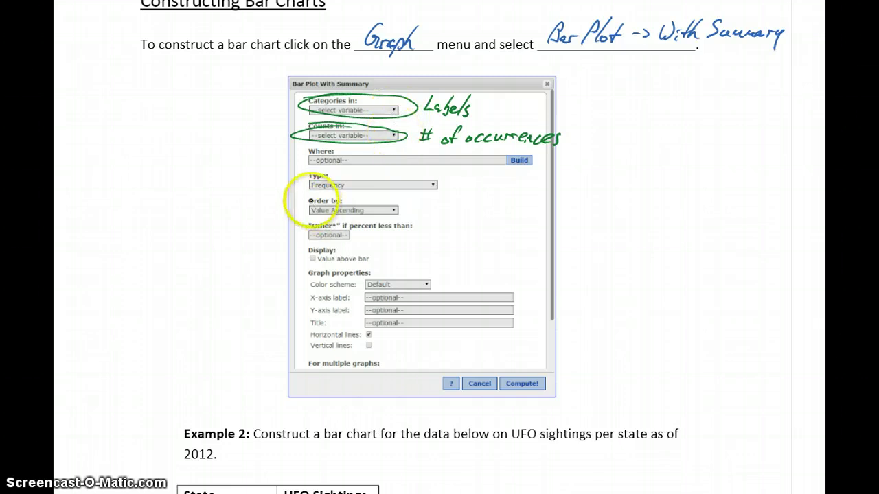
Circle the Order by setting and Graph properties block, then scroll to Example 2's UFO table
{"action": "mouse_move", "coordinate": [311, 194]}
{"action": "left_mouse_down"}
{"action": "mouse_move", "coordinate": [374, 192]}
{"action": "mouse_move", "coordinate": [300, 222]}
{"action": "mouse_move", "coordinate": [304, 196]}
{"action": "left_mouse_up"}
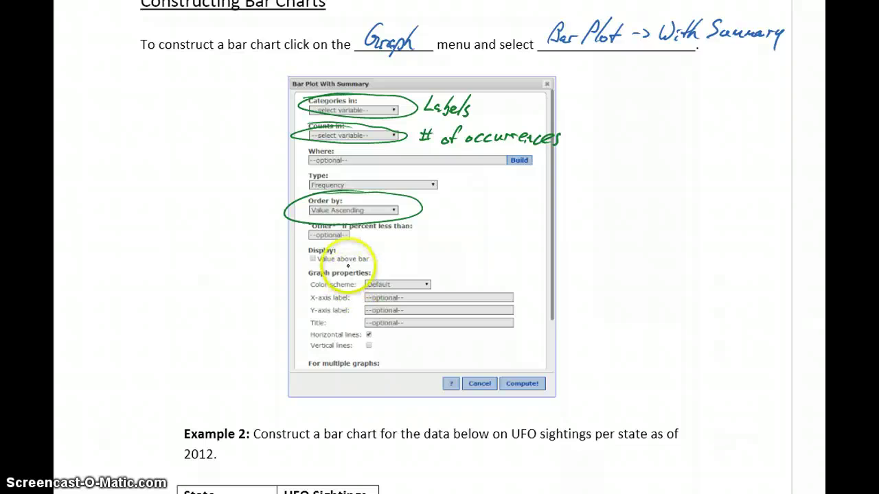
{"action": "left_click_drag", "start_coordinate": [346, 265], "coordinate": [337, 278]}
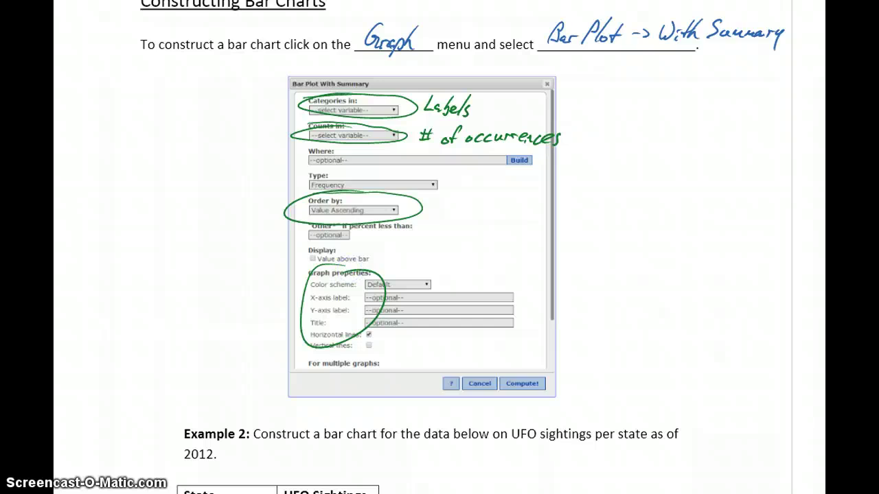
{"action": "scroll", "coordinate": [423, 247], "scroll_direction": "down", "scroll_amount": 6}
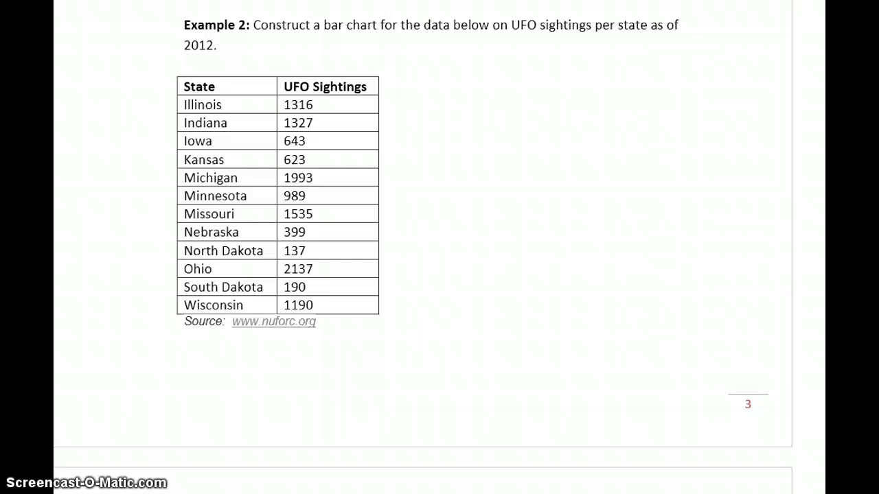
{"action": "mouse_move", "coordinate": [225, 320]}
{"action": "left_mouse_down"}
{"action": "mouse_move", "coordinate": [309, 312]}
{"action": "mouse_move", "coordinate": [230, 323]}
{"action": "left_mouse_up"}
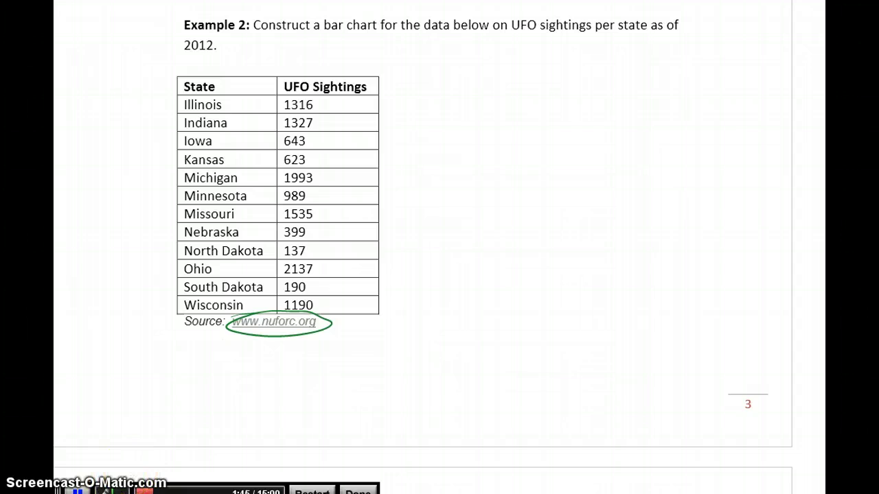
Switch to the StatCrunch worksheet holding the state sighting data
{"action": "left_click", "coordinate": [96, 489]}
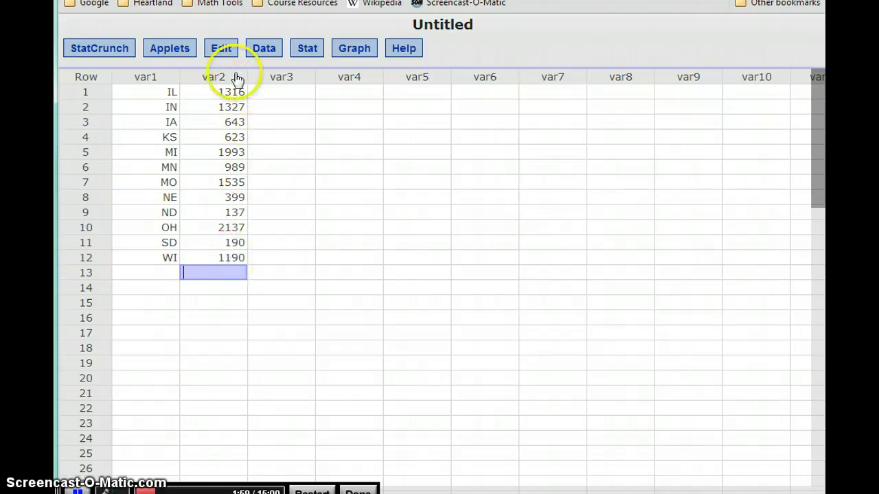
Set up Bar Plot With Summary: var1 categories, var2 counts, Frequency type, ordered by Worksheet
{"action": "left_click", "coordinate": [354, 48]}
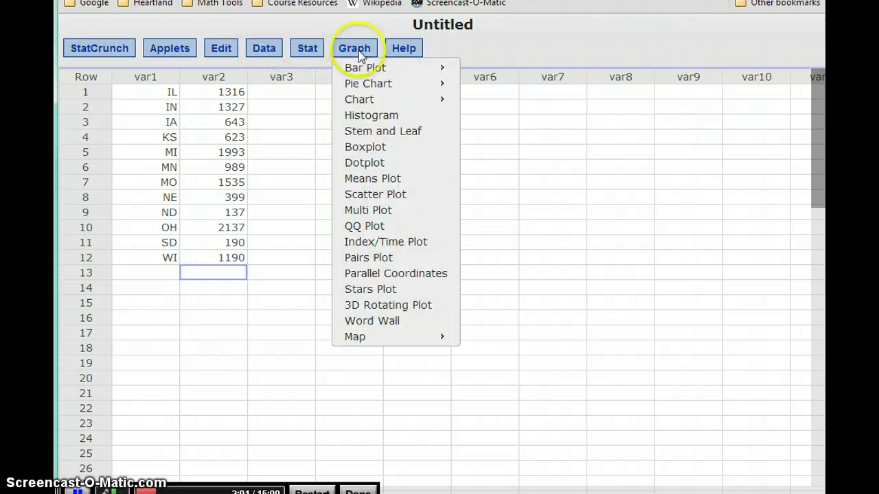
{"action": "mouse_move", "coordinate": [397, 72]}
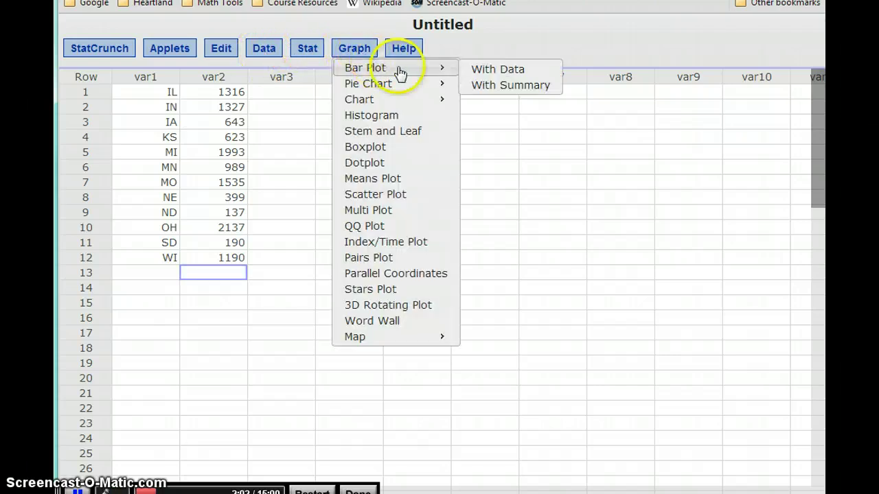
{"action": "left_click", "coordinate": [512, 90]}
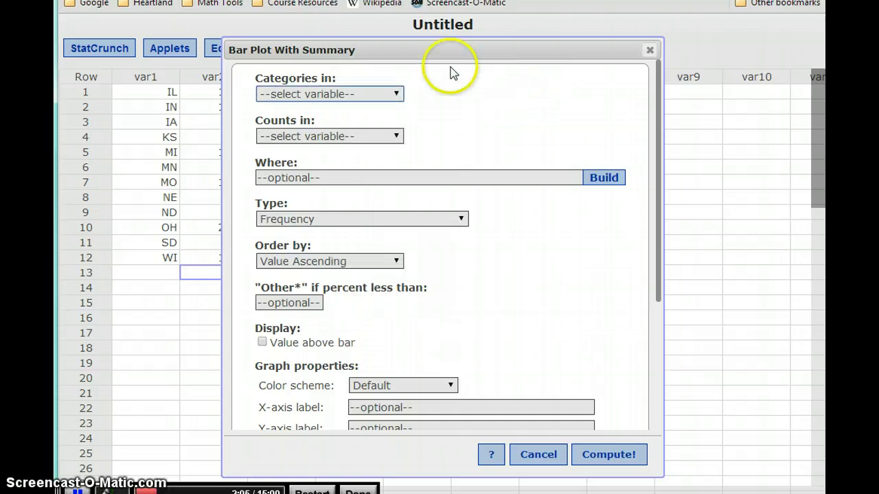
{"action": "left_click_drag", "start_coordinate": [419, 53], "coordinate": [464, 40]}
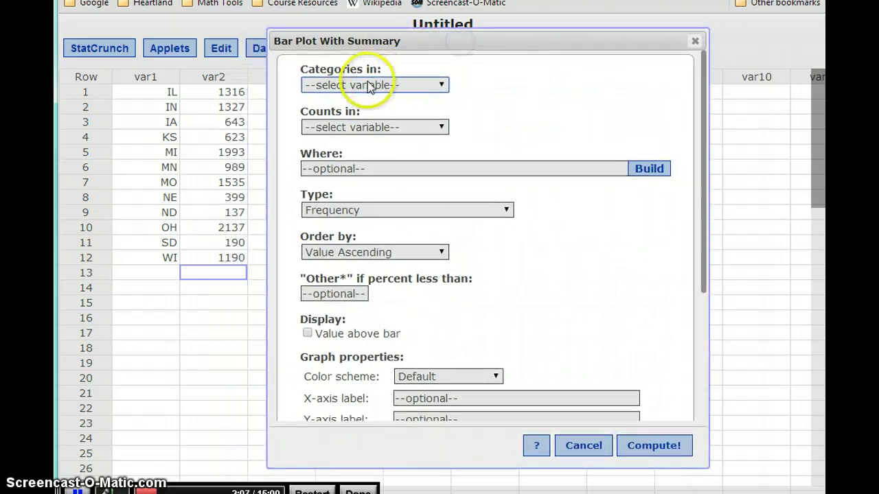
{"action": "left_click", "coordinate": [369, 84]}
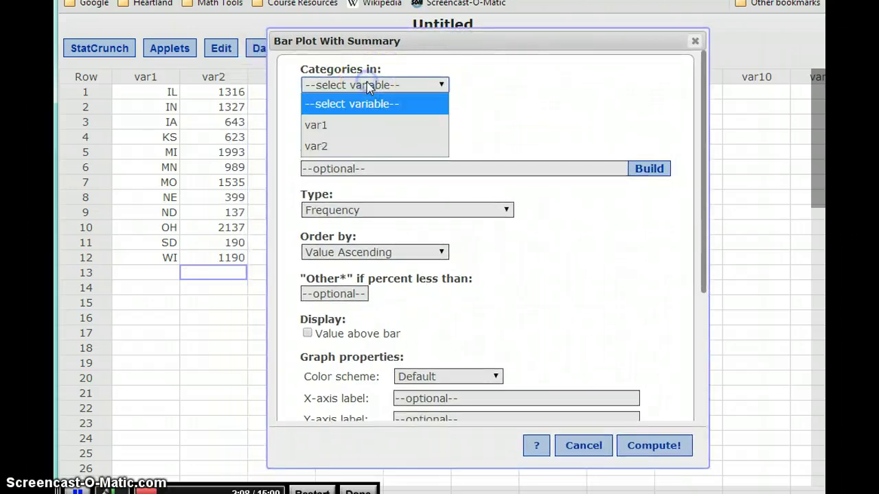
{"action": "left_click", "coordinate": [323, 127]}
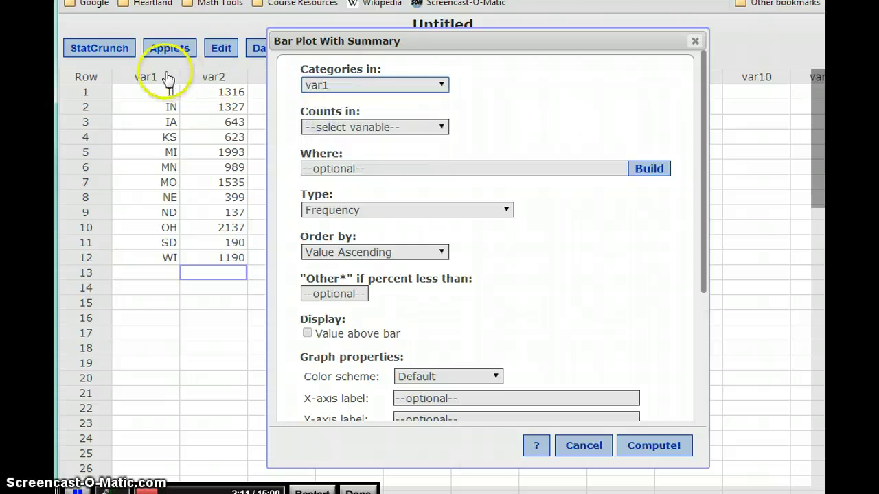
{"action": "left_click", "coordinate": [323, 128]}
{"action": "left_click", "coordinate": [335, 169]}
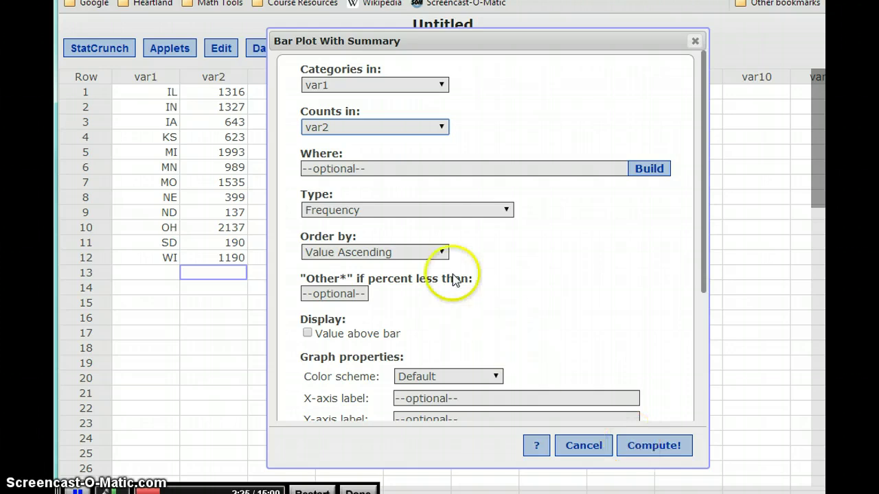
{"action": "left_click", "coordinate": [389, 210]}
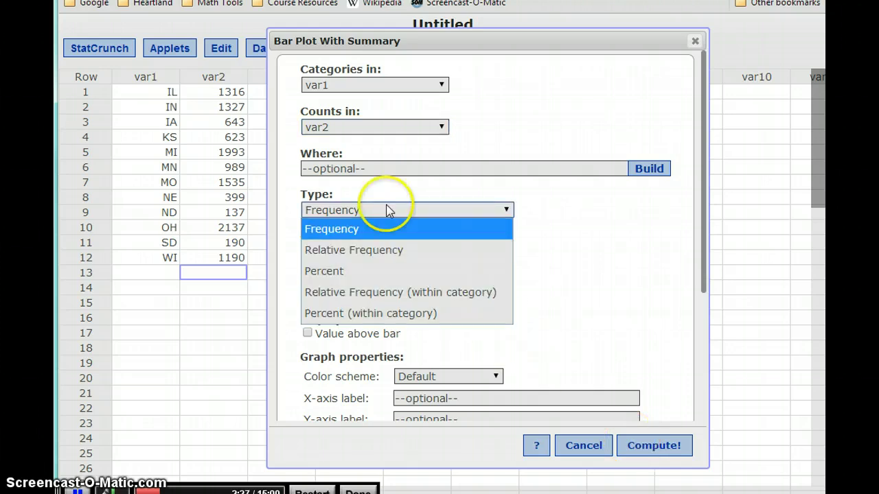
{"action": "left_click", "coordinate": [381, 199]}
{"action": "left_click", "coordinate": [376, 253]}
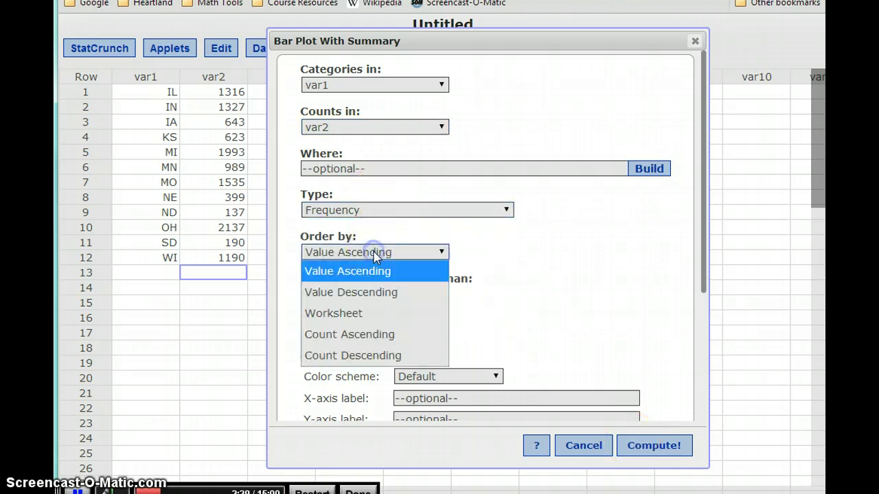
{"action": "left_click", "coordinate": [360, 313]}
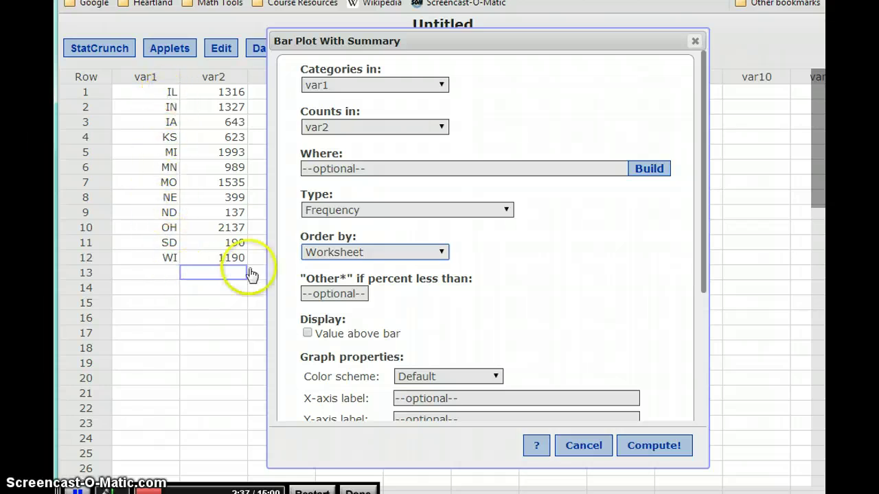
Compute the worksheet-ordered bar chart and move its window up and left
{"action": "left_click", "coordinate": [653, 447]}
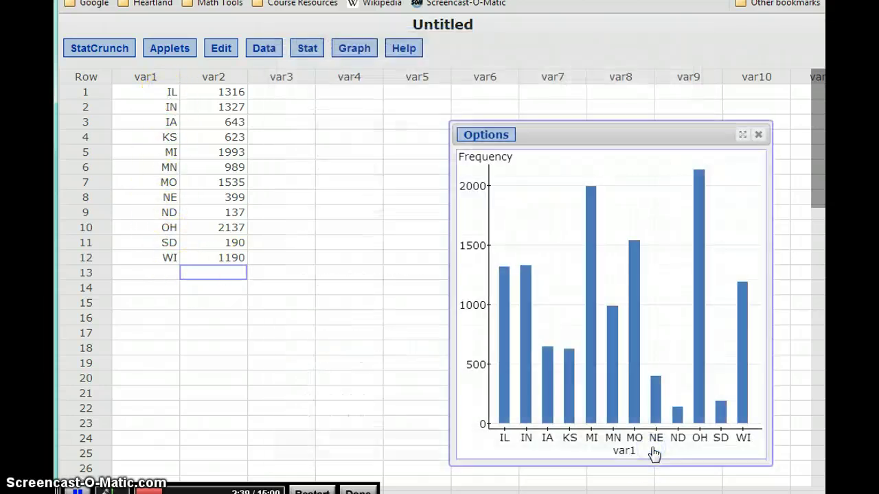
{"action": "left_click_drag", "start_coordinate": [634, 133], "coordinate": [494, 76]}
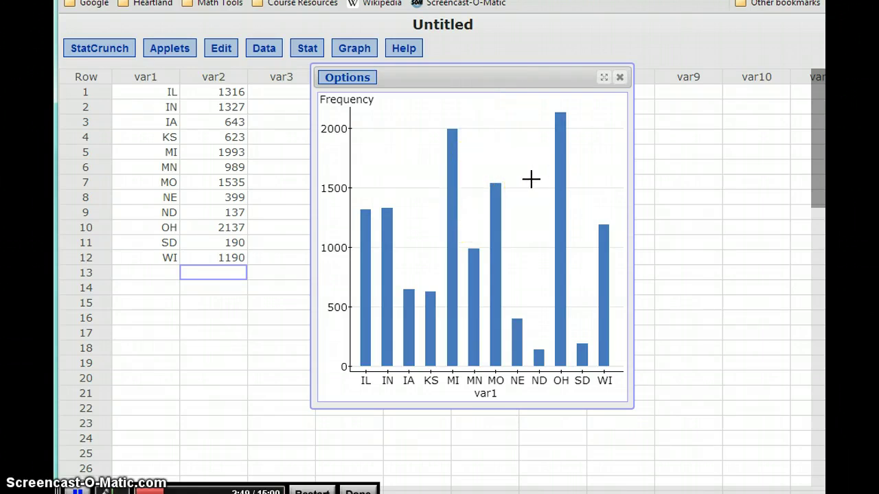
Edit the chart's Order by to Count Ascending and recompute it
{"action": "left_click", "coordinate": [348, 80]}
{"action": "left_click", "coordinate": [342, 96]}
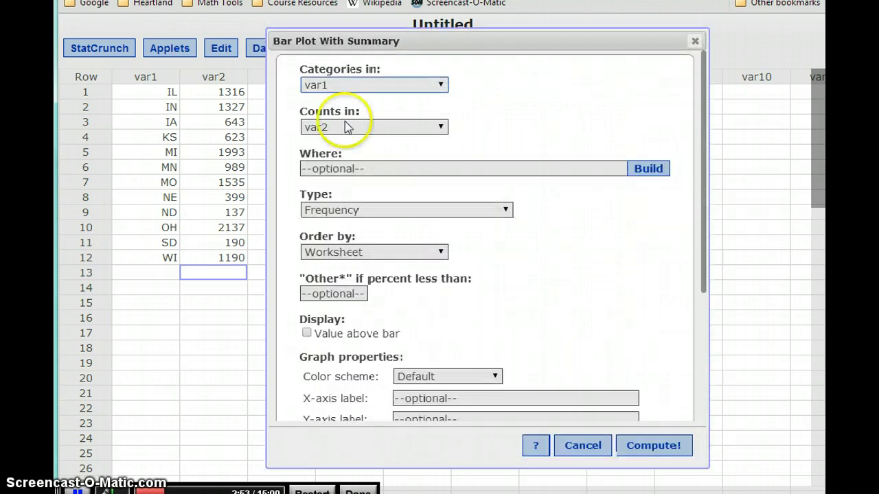
{"action": "left_click", "coordinate": [351, 252]}
{"action": "left_click", "coordinate": [350, 273]}
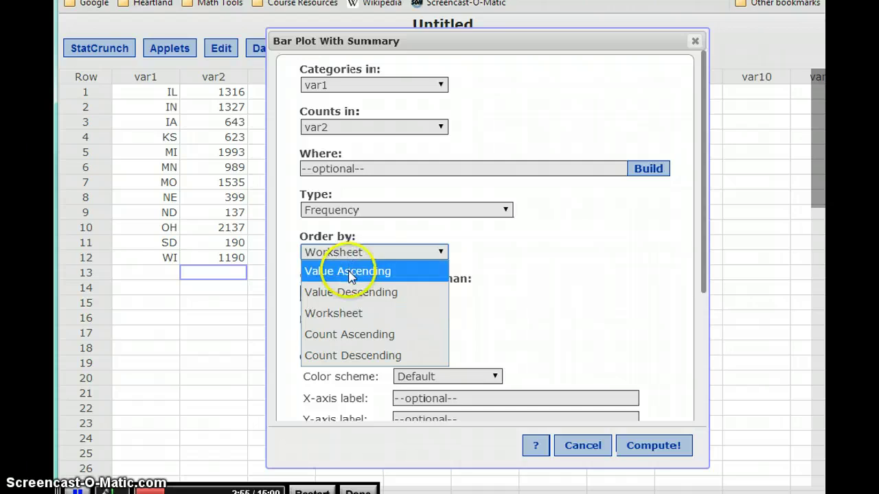
{"action": "left_click", "coordinate": [336, 335]}
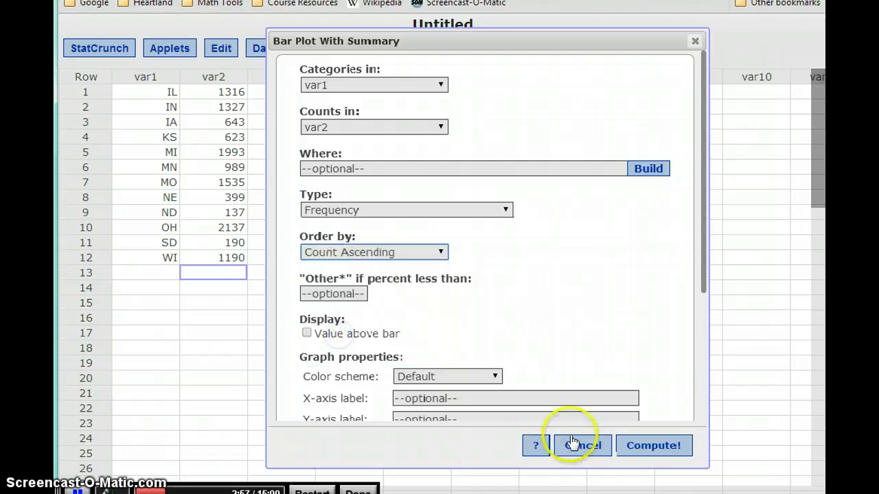
{"action": "left_click", "coordinate": [652, 447]}
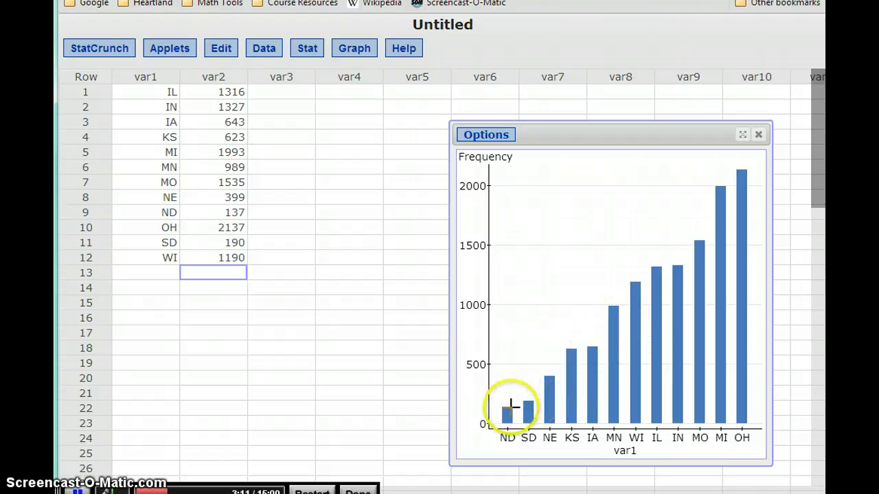
Edit the chart's Order by to Count Descending and recompute, so bars run OH to ND
{"action": "left_click", "coordinate": [480, 134]}
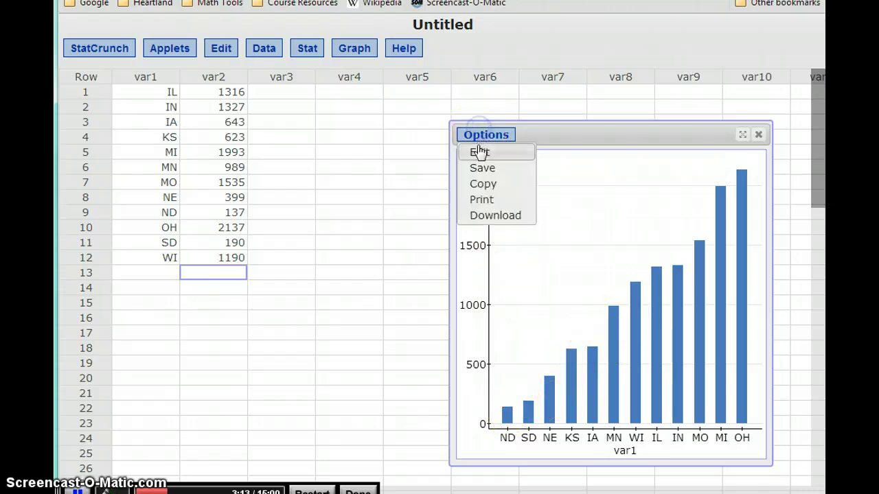
{"action": "left_click", "coordinate": [479, 151]}
{"action": "left_click", "coordinate": [353, 248]}
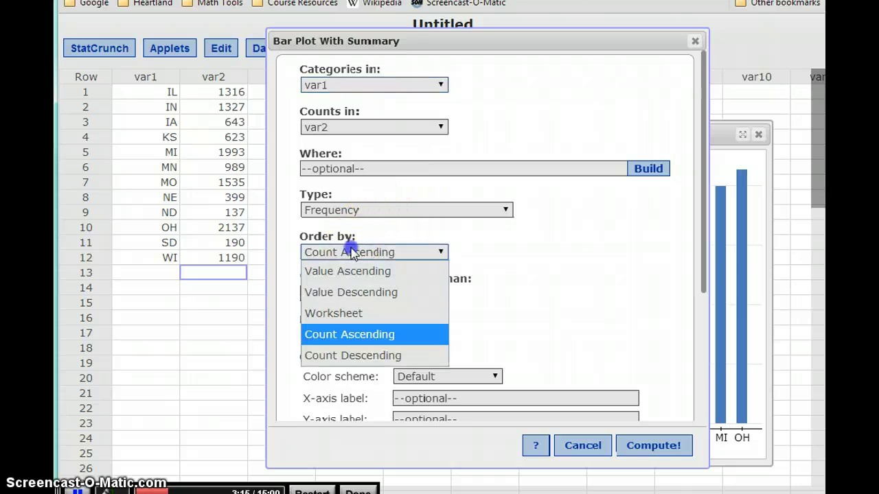
{"action": "left_click", "coordinate": [345, 352]}
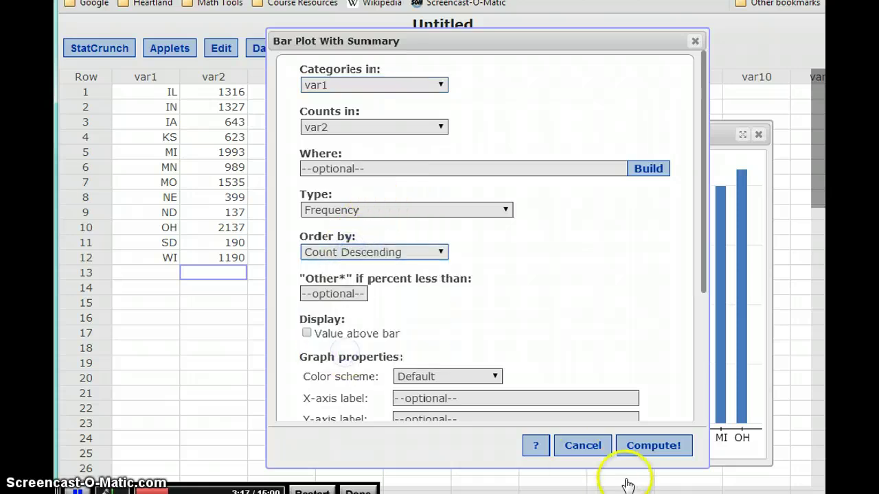
{"action": "left_click", "coordinate": [638, 443]}
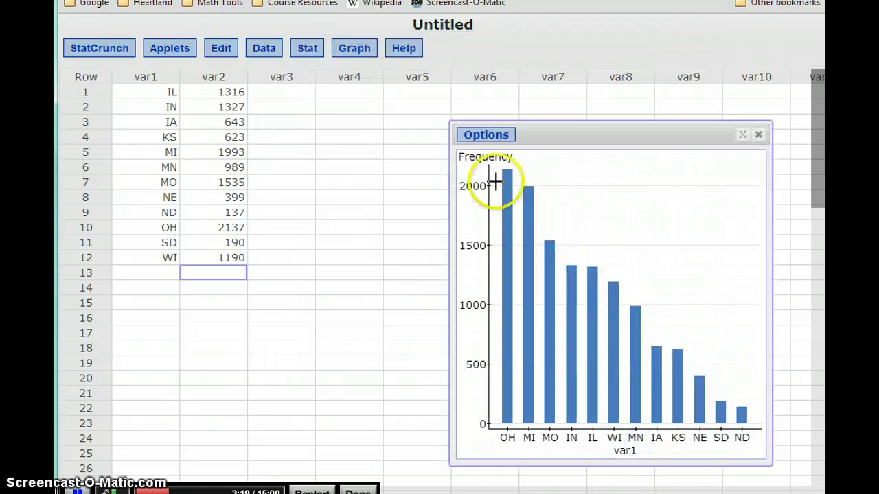